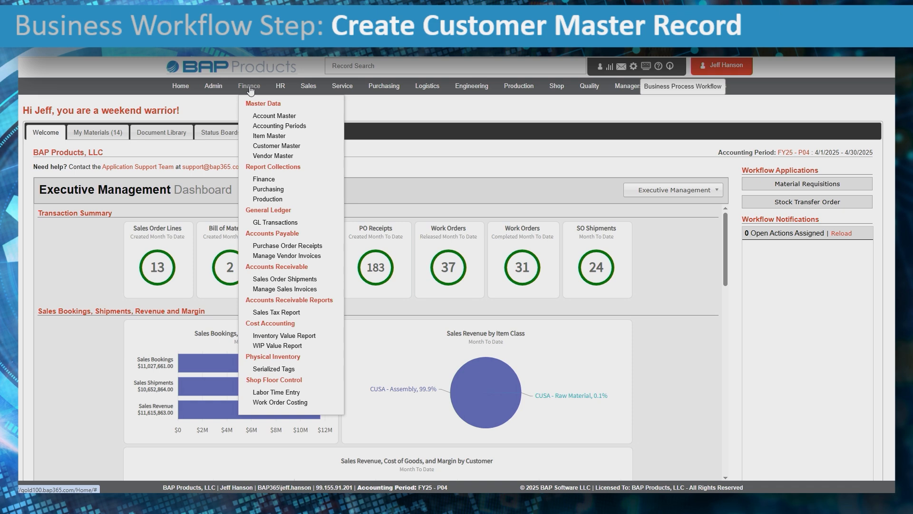
# Open Admin > Customer Master and list all existing customer records.
pyautogui.moveTo(210, 91)
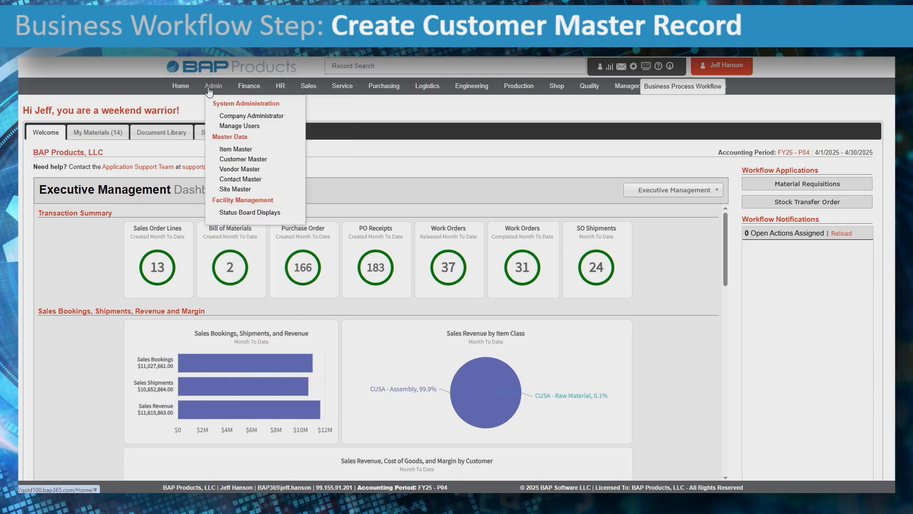
pyautogui.click(244, 159)
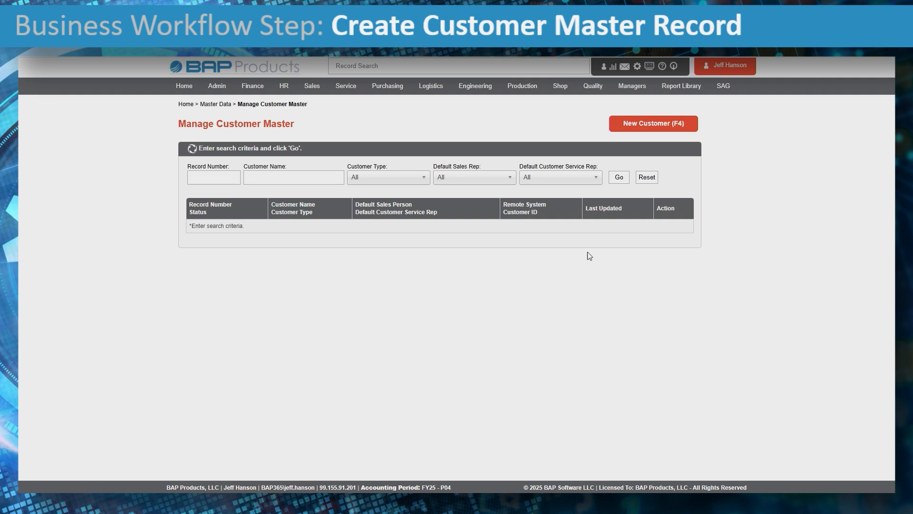
pyautogui.click(619, 178)
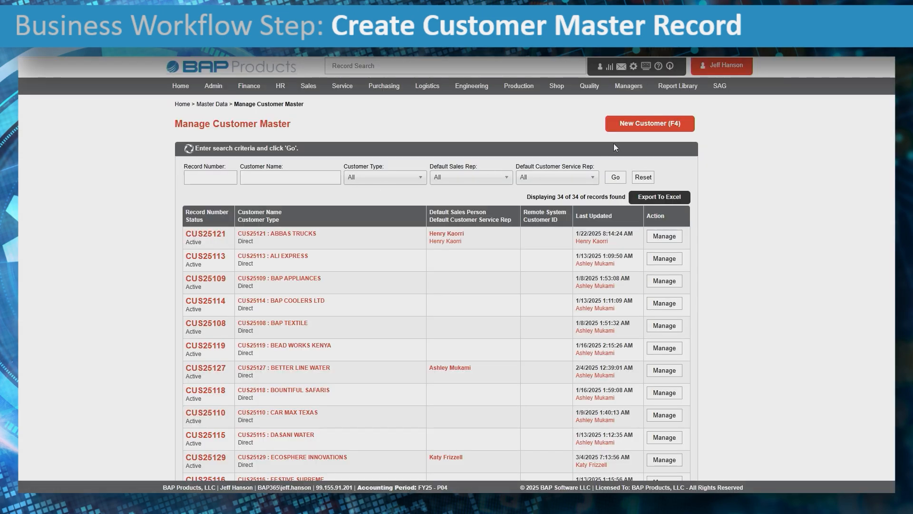
# Search Customer Name for HENRY to confirm no match, then clear the search field.
pyautogui.click(264, 178)
pyautogui.write('HENRY')
pyautogui.press('Return')
pyautogui.moveTo(281, 182); pyautogui.dragTo(219, 176)
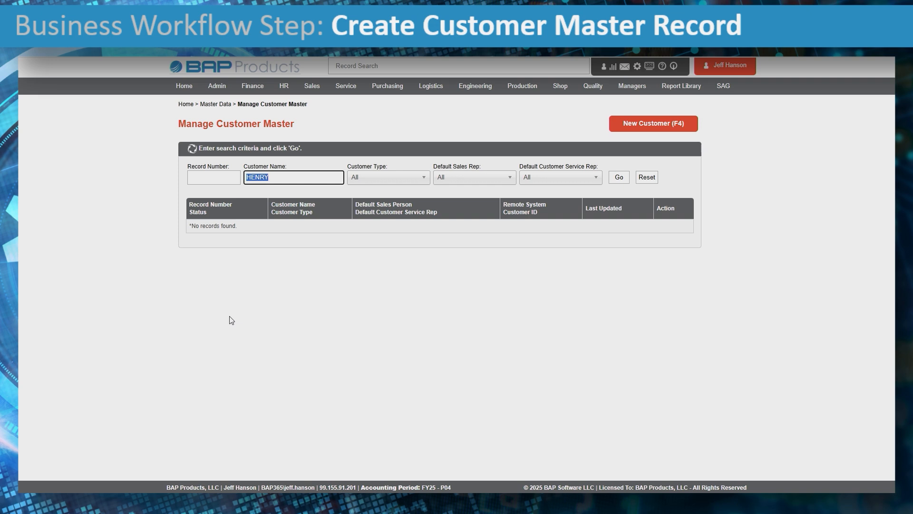
pyautogui.press('BackSpace')
# Start a new customer named HENRY LOGISTICS INC and enter its street address line.
pyautogui.click(672, 127)
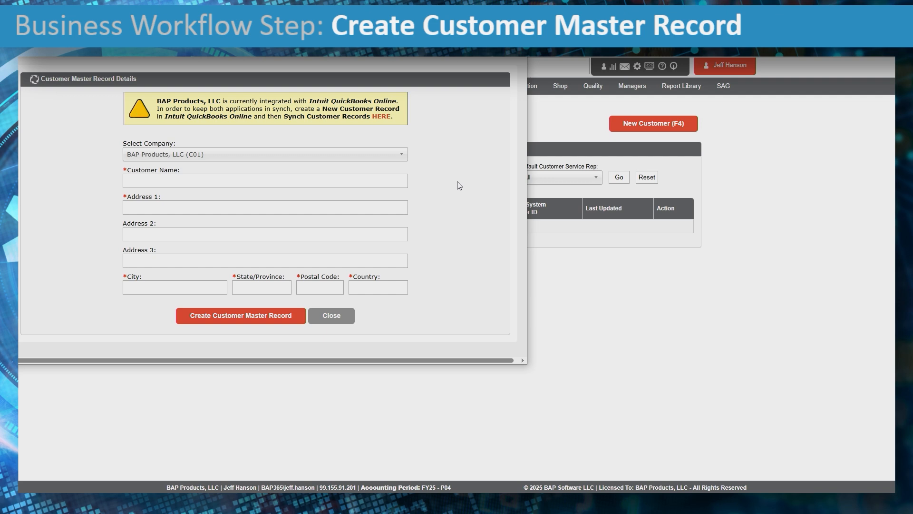
pyautogui.click(275, 186)
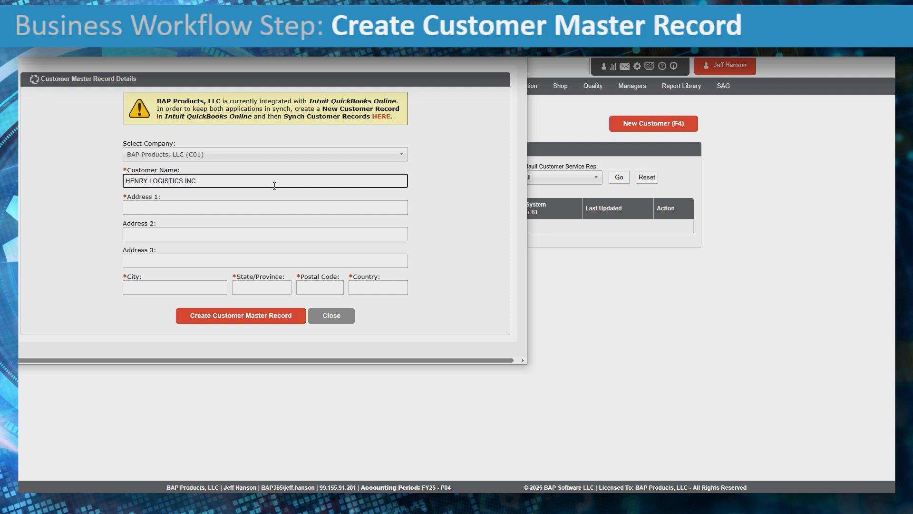
pyautogui.press('Tab')
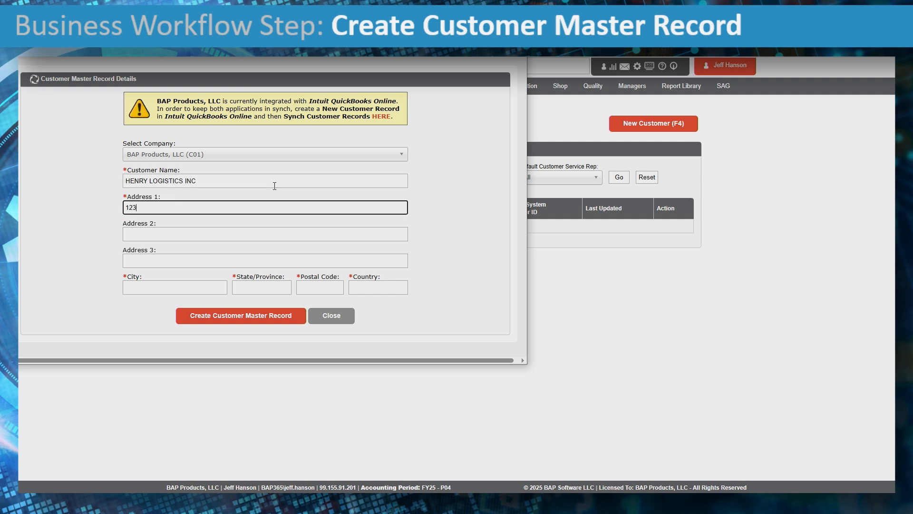
# Fill in city SAN DIEGO, state CA, the postal code and country USA.
pyautogui.press('Tab')
pyautogui.press('Tab')
pyautogui.press('Tab')
pyautogui.write('SAN DIEGO')
pyautogui.hotkey('shift', 'Tab')
pyautogui.write('C')
pyautogui.press('BackSpace')
pyautogui.press('Tab')
pyautogui.press('Tab')
pyautogui.write('CA')
pyautogui.press('Tab')
pyautogui.write('92131')
pyautogui.press('Tab')
pyautogui.write('USA')
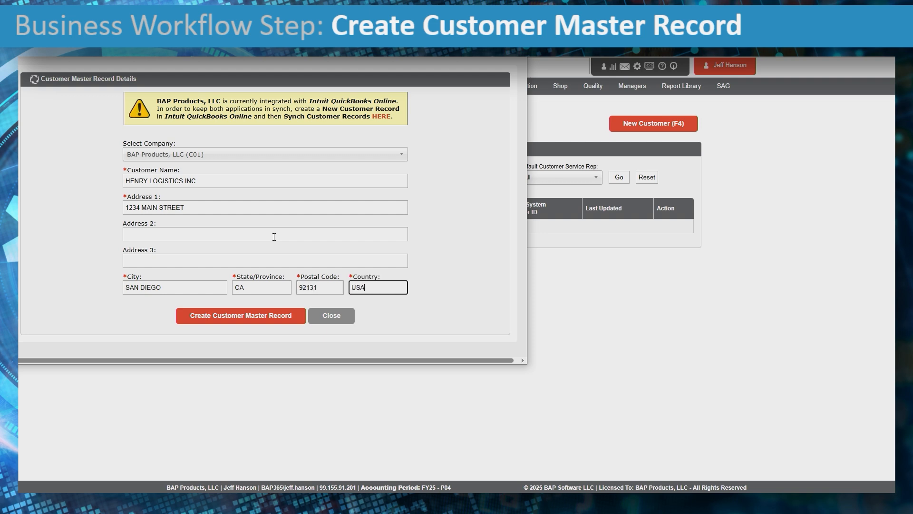
# Add the suite number as the second address line.
pyautogui.click(165, 232)
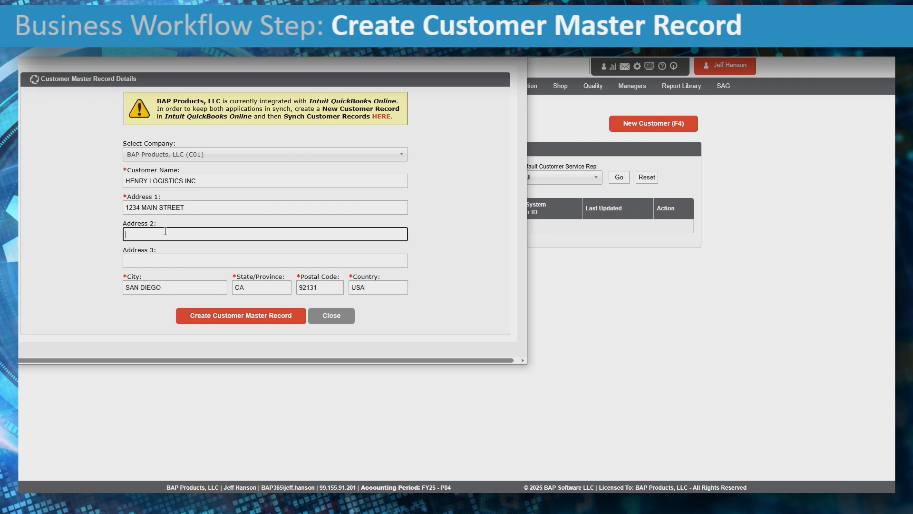
pyautogui.write('SUITE 250')
pyautogui.click(166, 260)
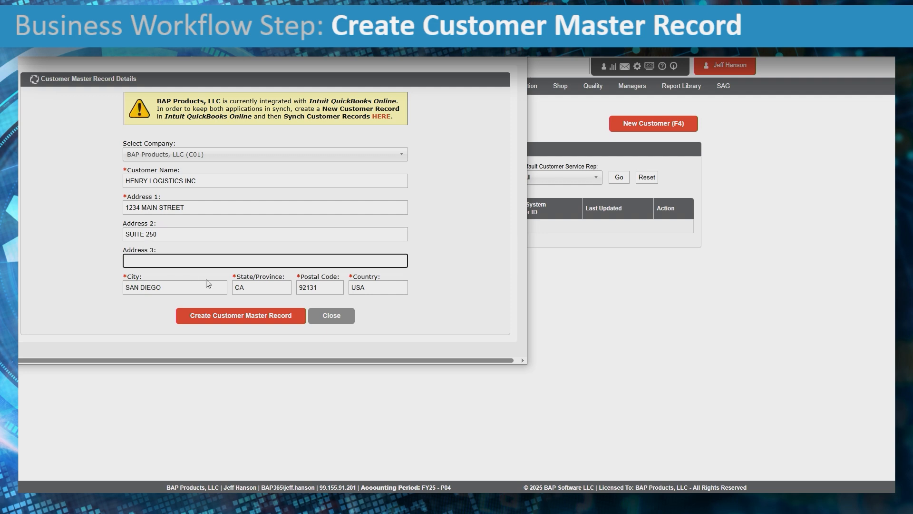
# Create the HENRY LOGISTICS INC record and view its Main San Diego site.
pyautogui.click(291, 320)
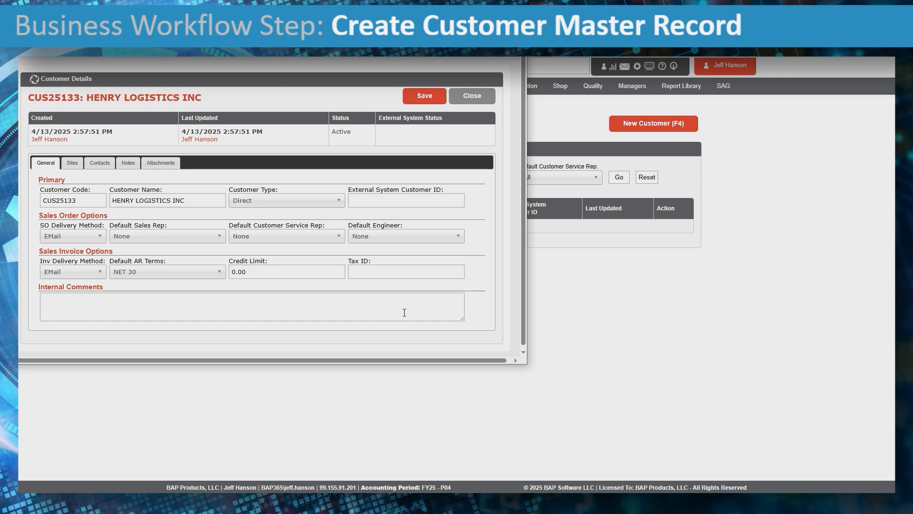
pyautogui.click(73, 164)
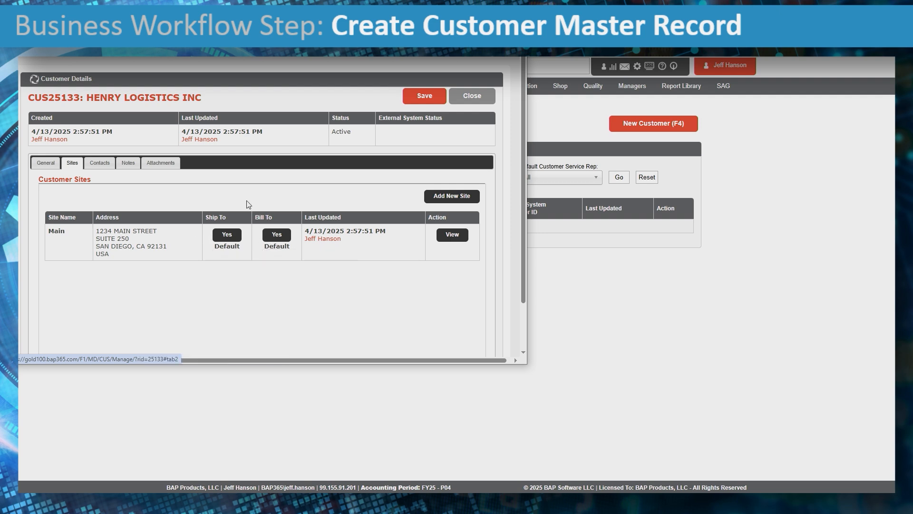
# Show the empty Contacts list for HENRY LOGISTICS INC.
pyautogui.click(98, 164)
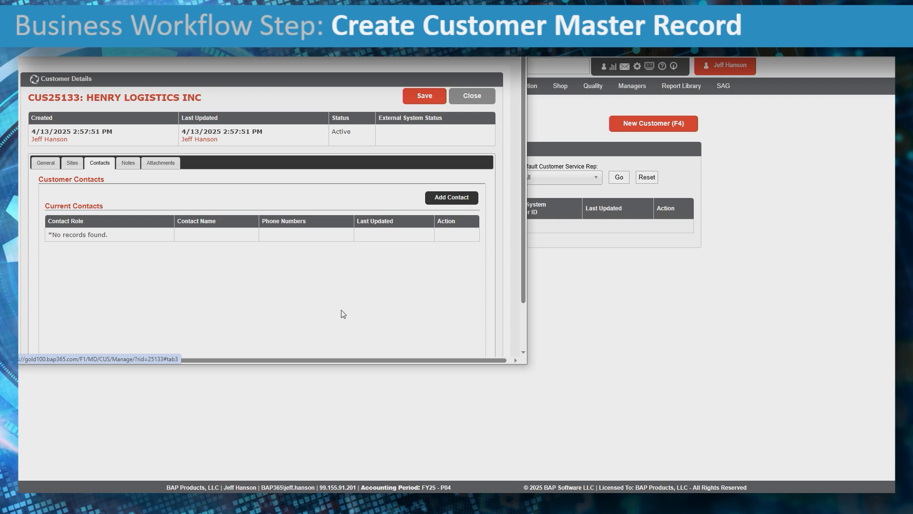
# Add a contact with first name, last name and e-mail, tick Purchasing and Management, and save.
pyautogui.click(440, 198)
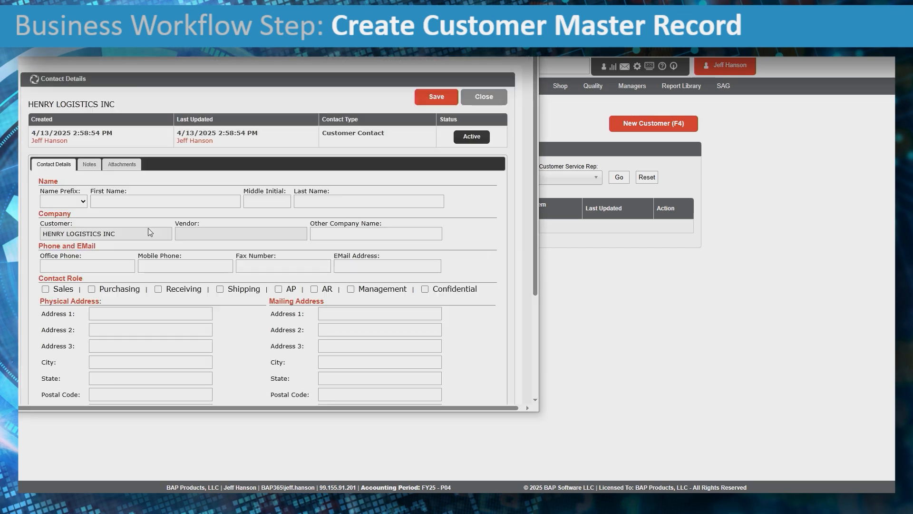
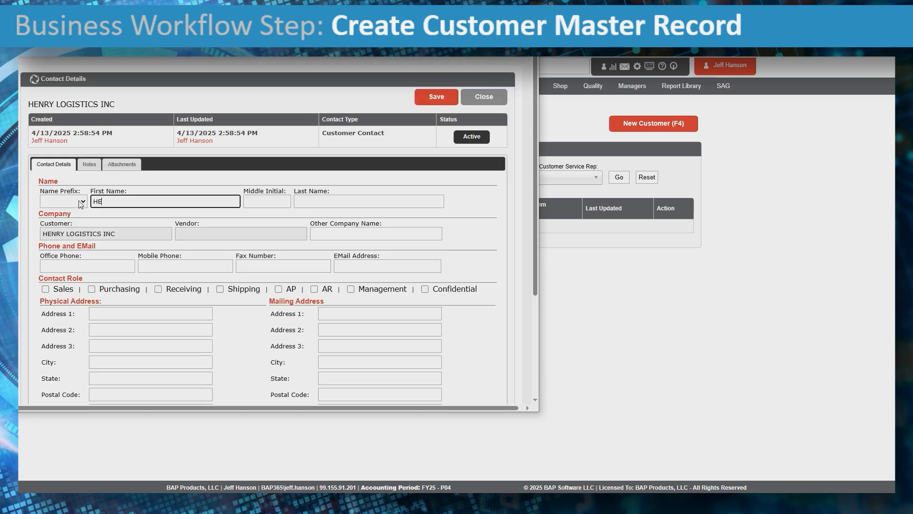
pyautogui.hotkey('shift', 'Tab')
pyautogui.hotkey('shift', 'Tab')
pyautogui.click(342, 201)
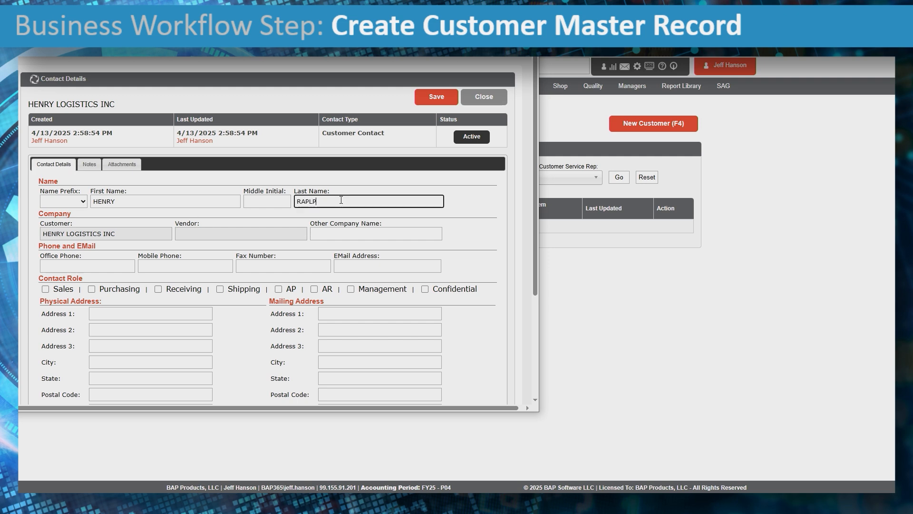
pyautogui.click(355, 268)
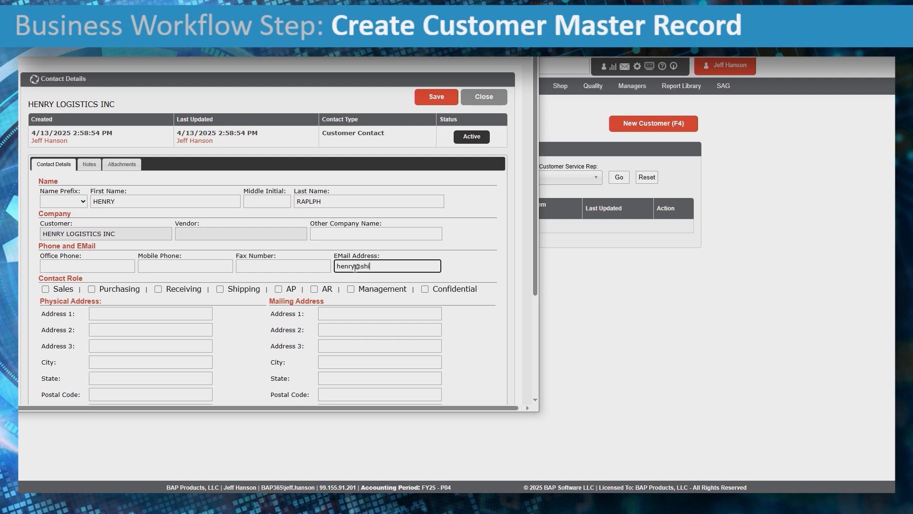
pyautogui.click(92, 289)
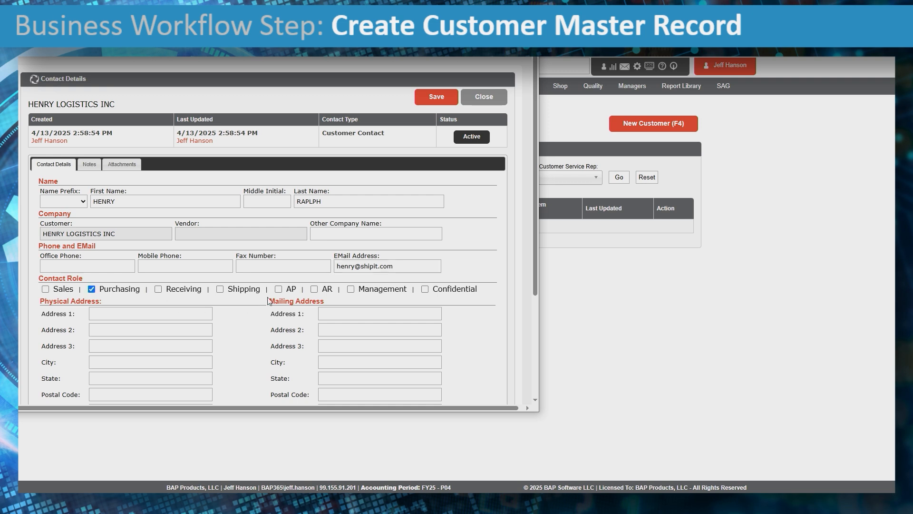
pyautogui.click(351, 290)
pyautogui.click(436, 97)
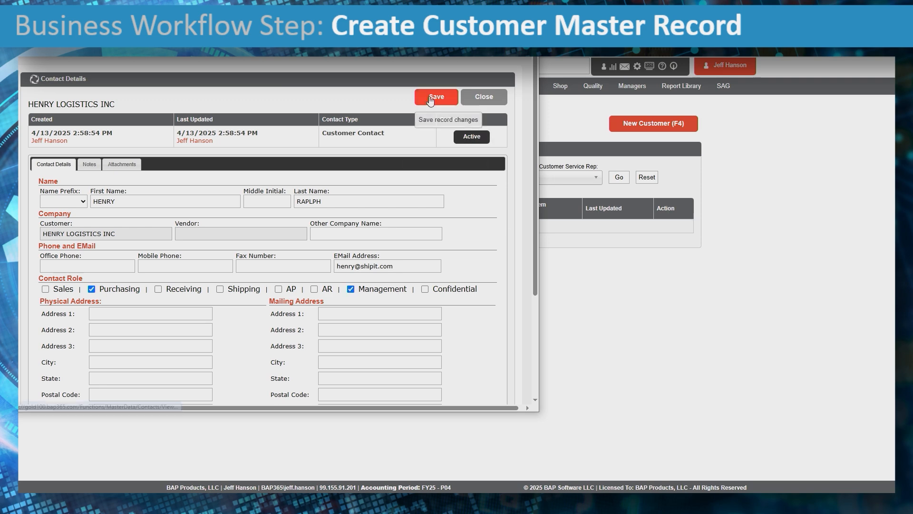
# Close the contact details, then check the customer's Notes and empty Attachments sections.
pyautogui.click(483, 108)
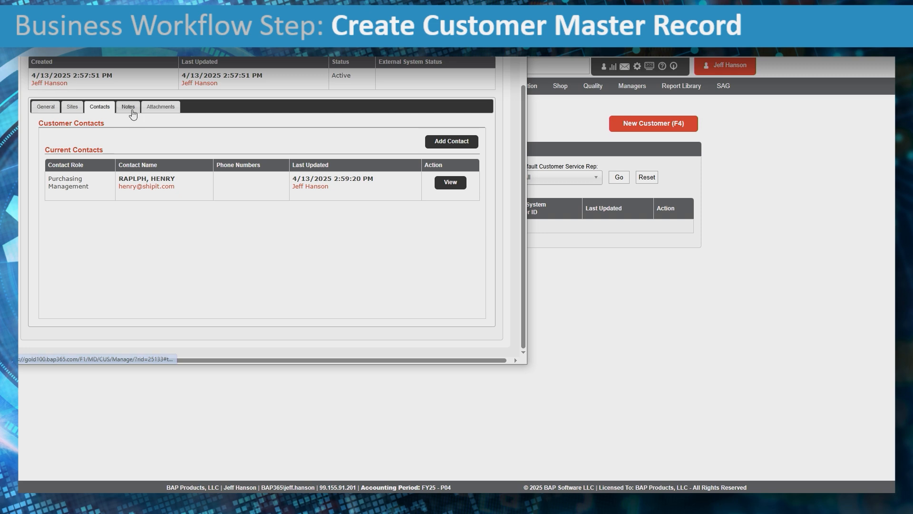
pyautogui.scroll(2, 133, 110)
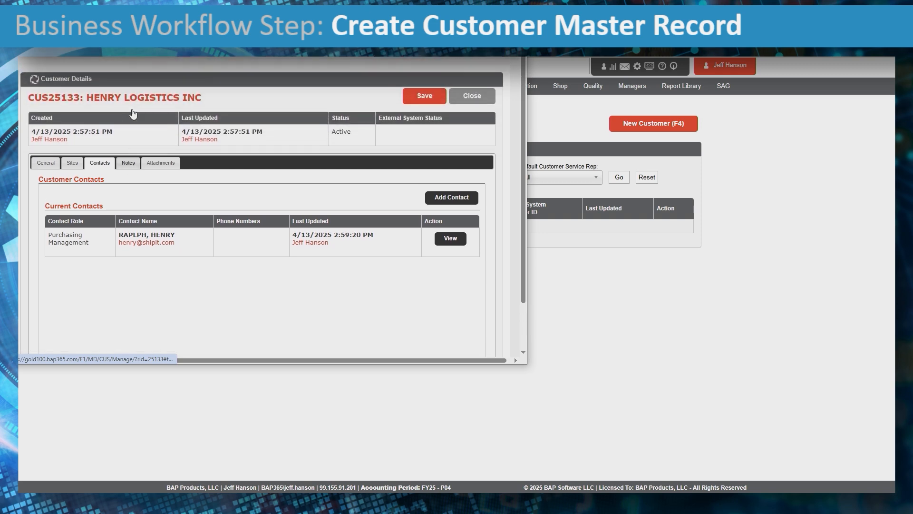
pyautogui.click(128, 165)
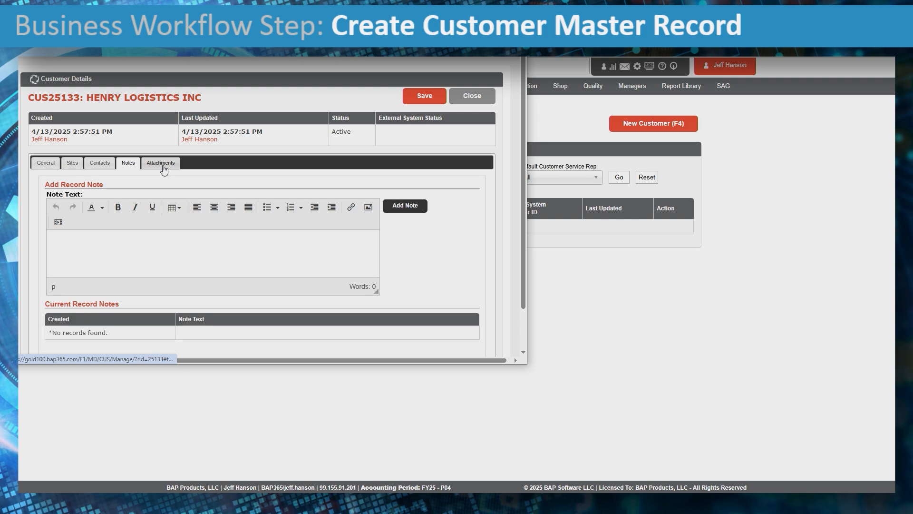
pyautogui.click(90, 239)
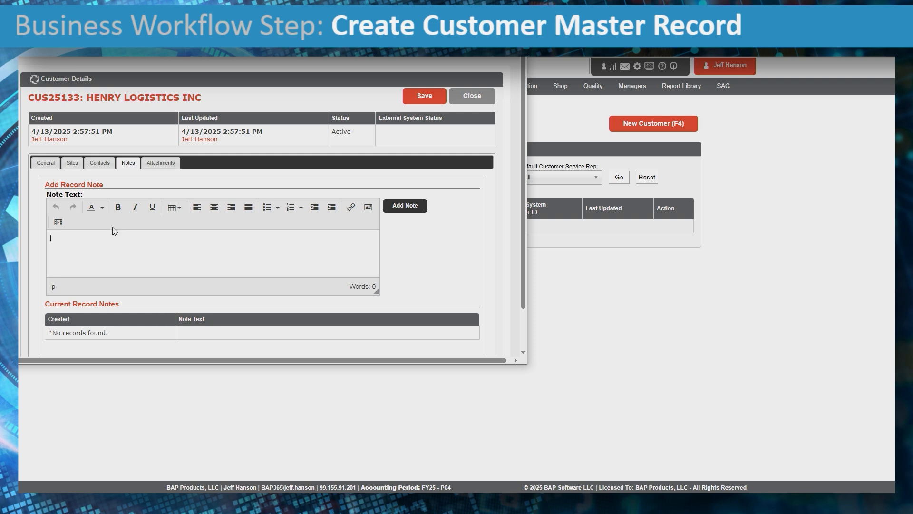
pyautogui.click(167, 163)
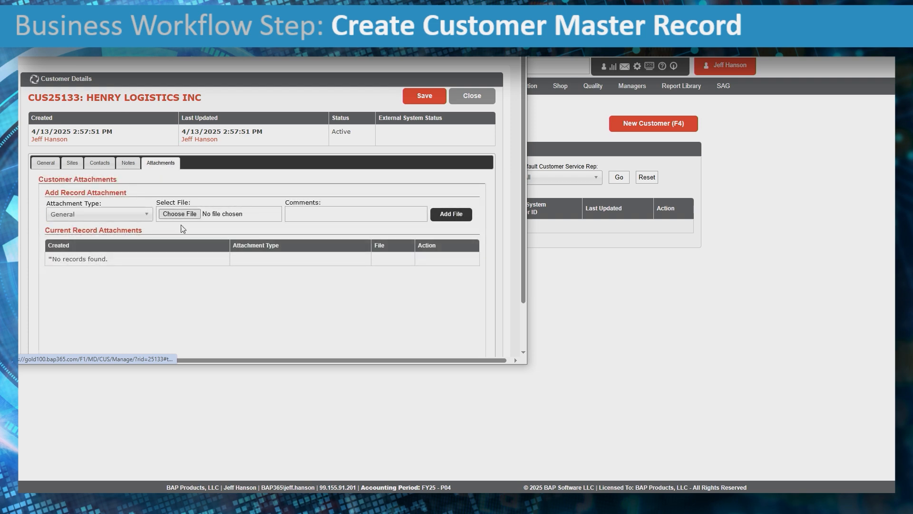